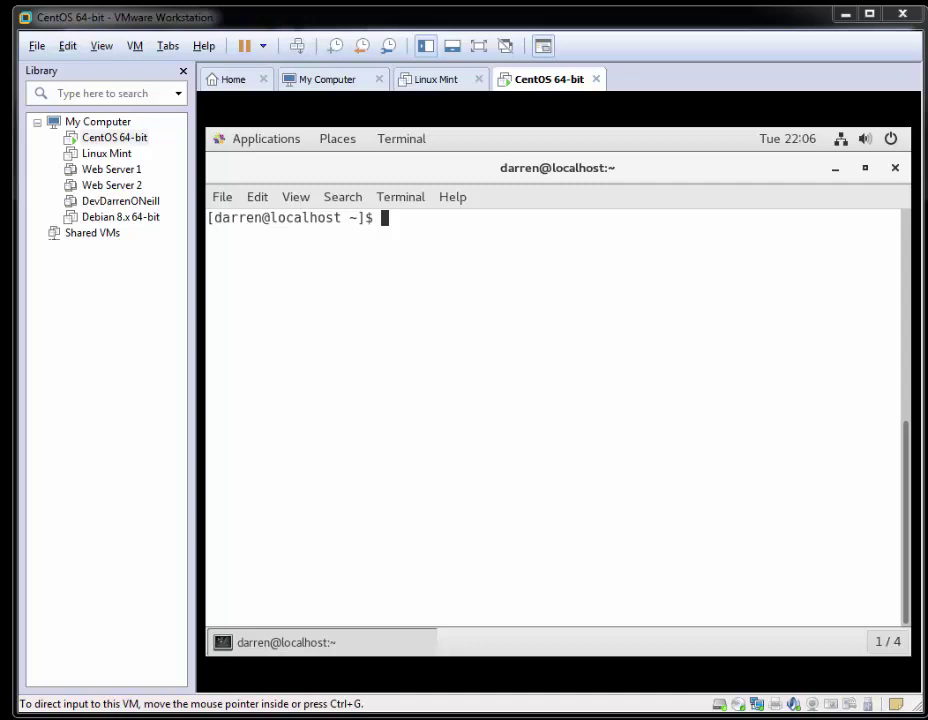
pyautogui.click(385, 217)
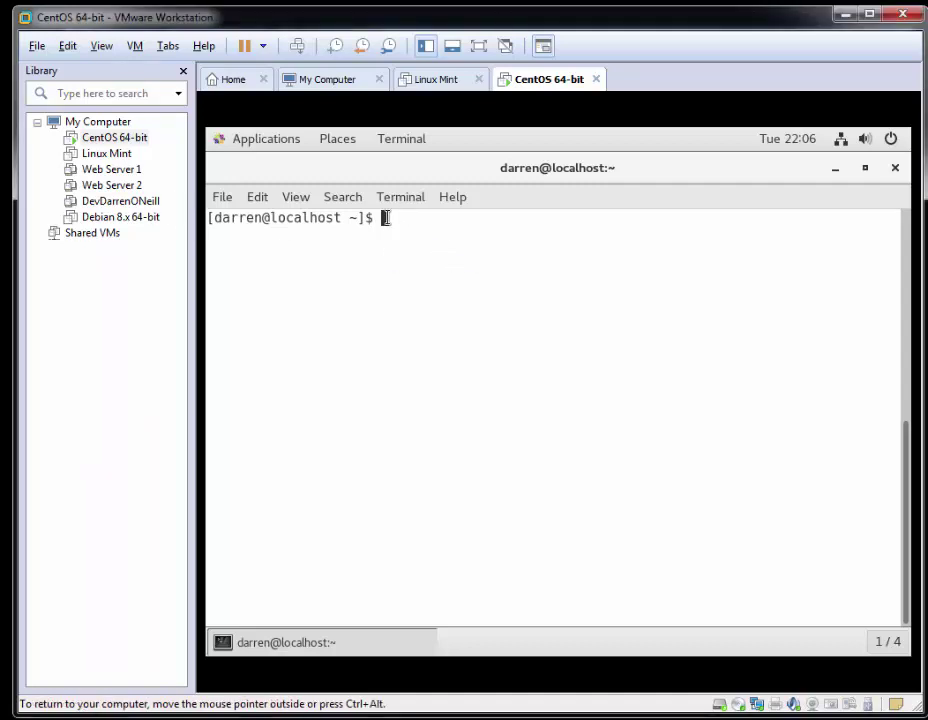
pyautogui.rightClick(384, 216)
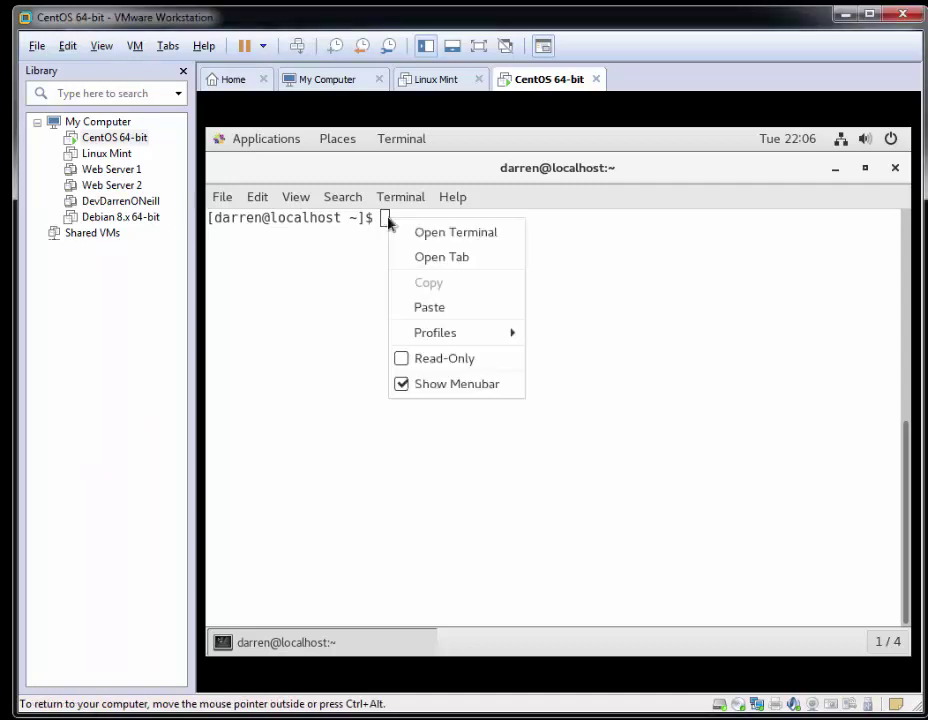
pyautogui.click(436, 300)
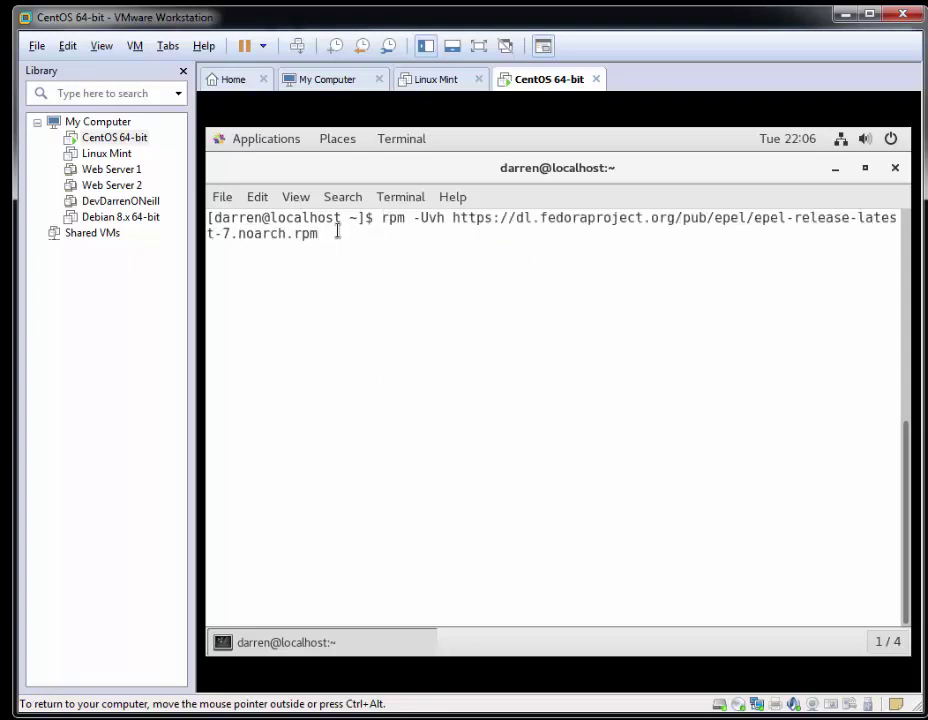
pyautogui.press('Return')
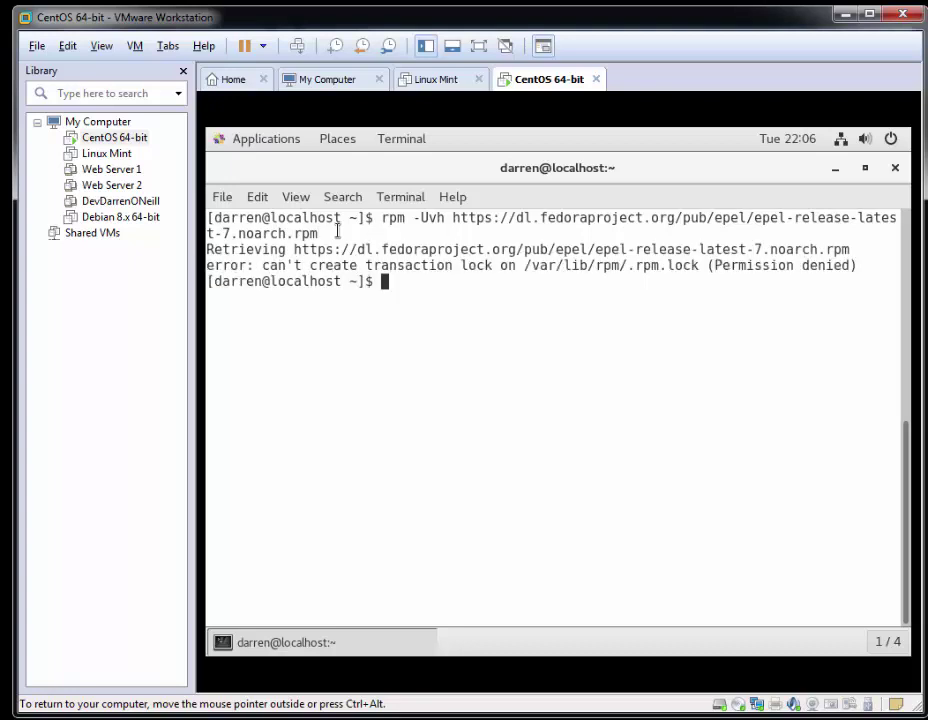
# Rerun the EPEL release install command with sudo in front of it.
pyautogui.press('Up')
pyautogui.press('Home')
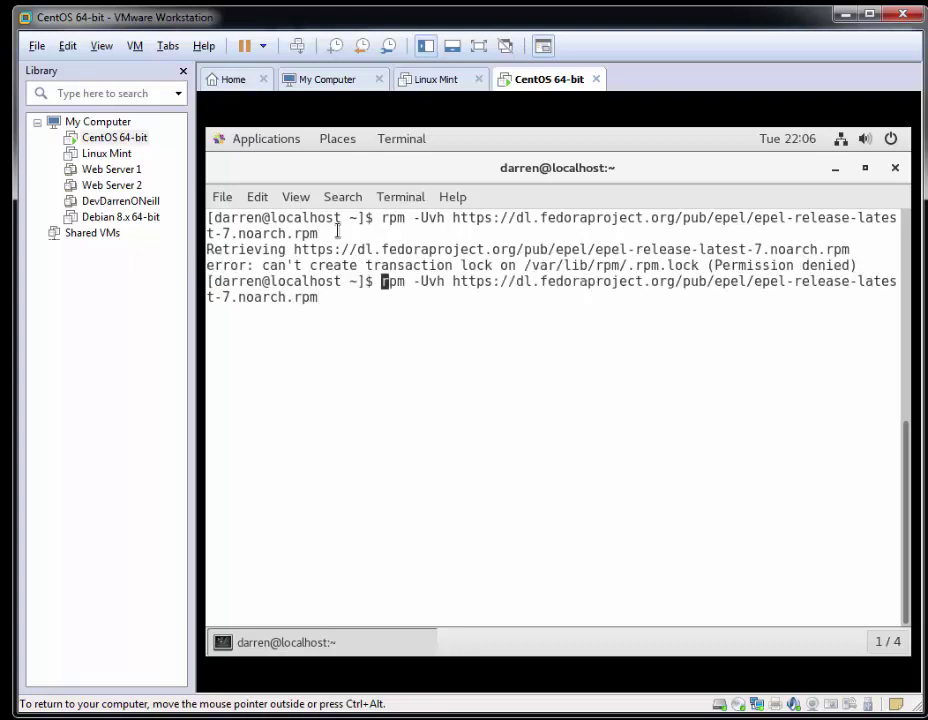
pyautogui.write('sudo')
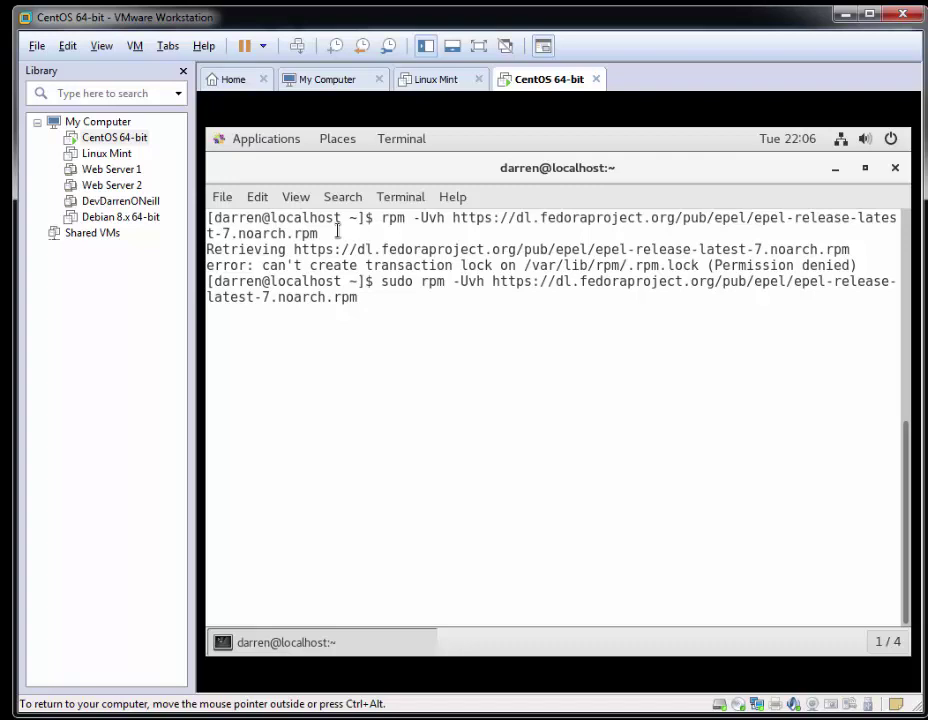
pyautogui.press('Return')
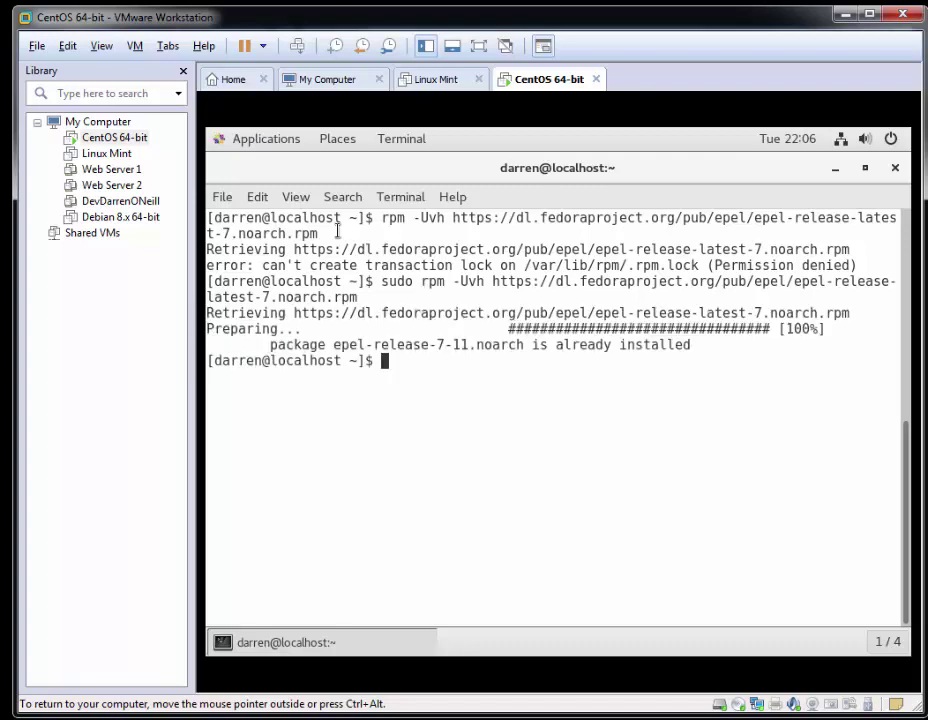
pyautogui.rightClick(389, 363)
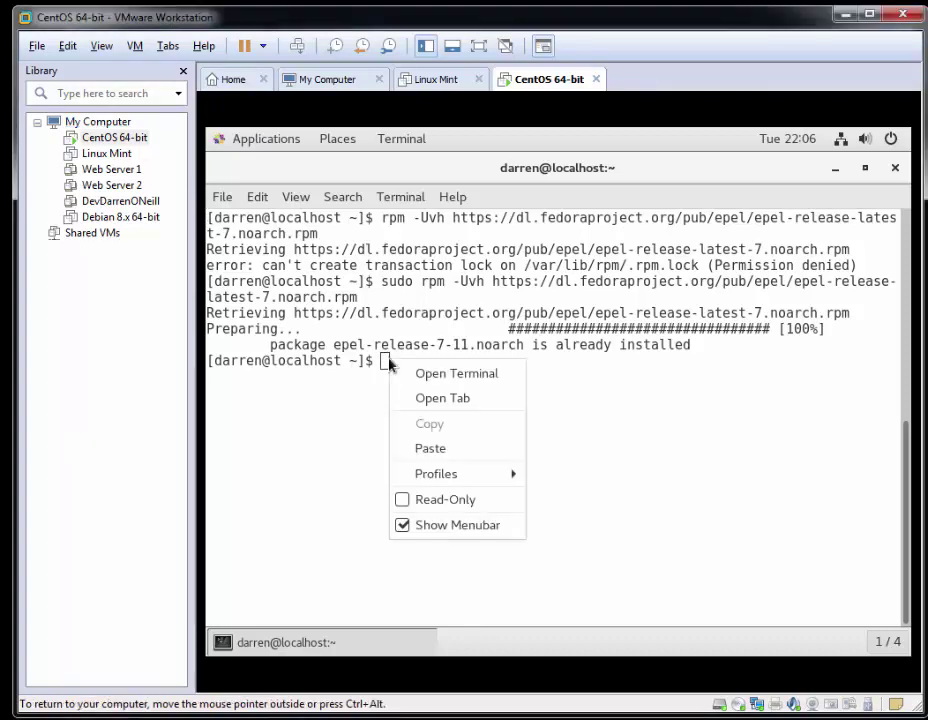
pyautogui.click(443, 446)
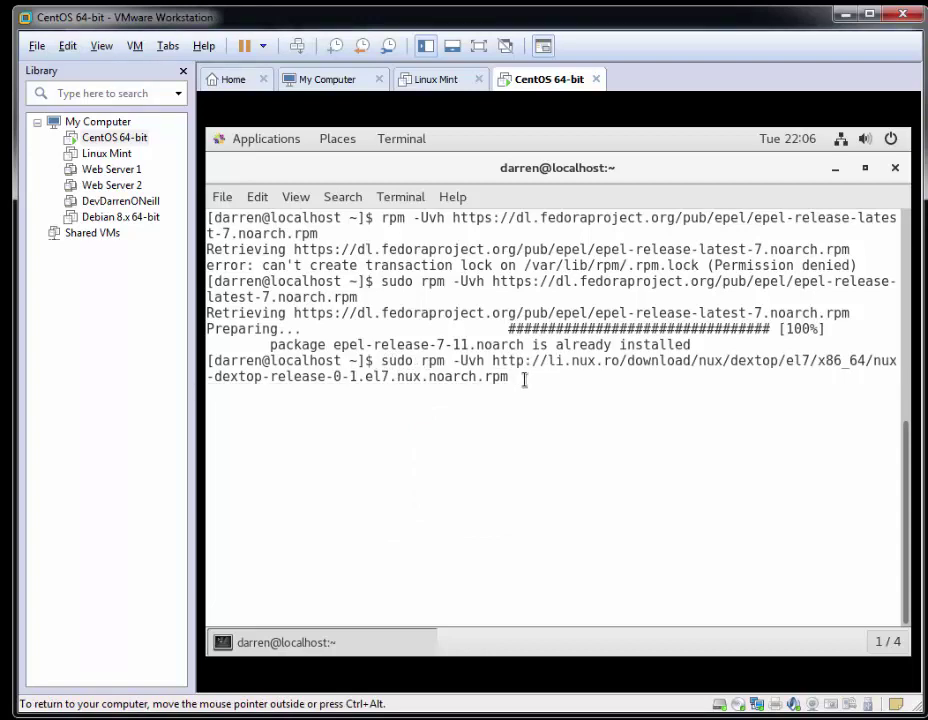
pyautogui.press('Return')
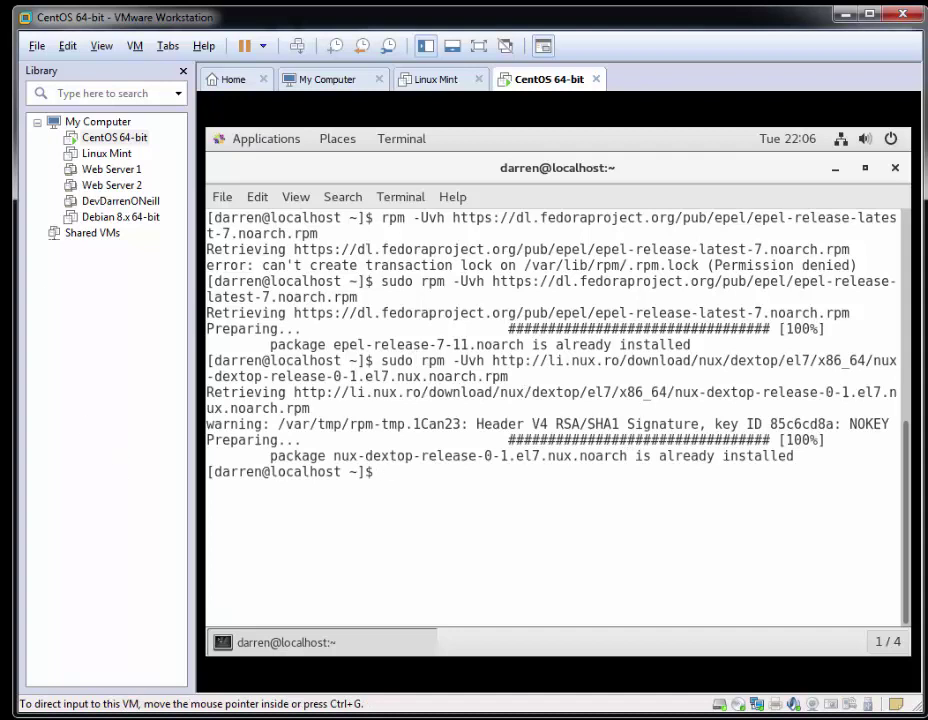
# Install the remote desktop packages with sudo yum -y install xrdp tigervnc-server.
pyautogui.click(386, 470)
pyautogui.rightClick(392, 292)
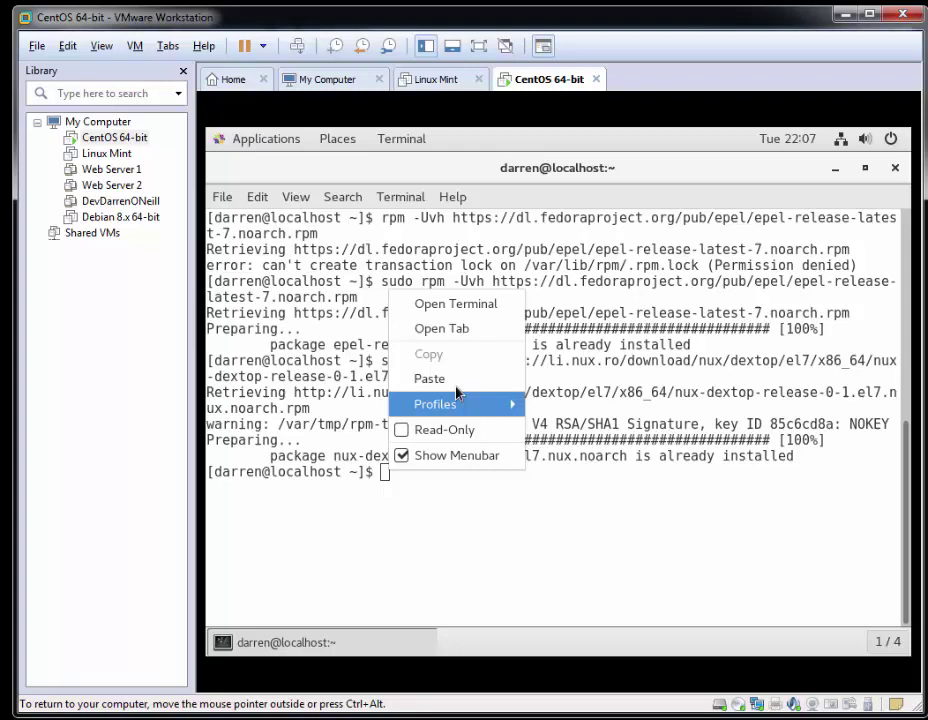
pyautogui.click(464, 379)
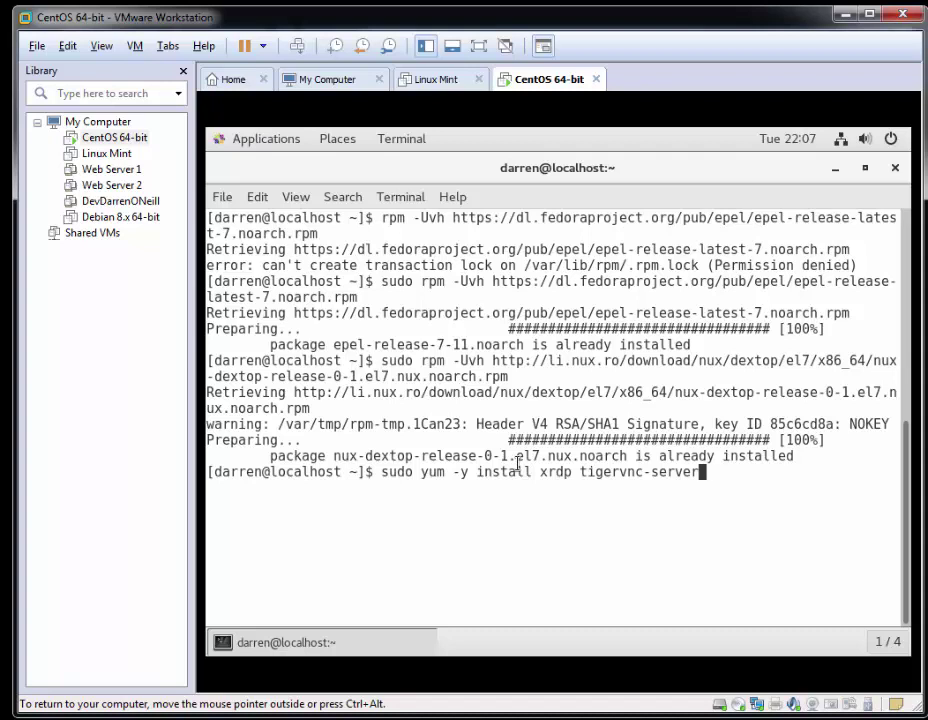
pyautogui.press('Return')
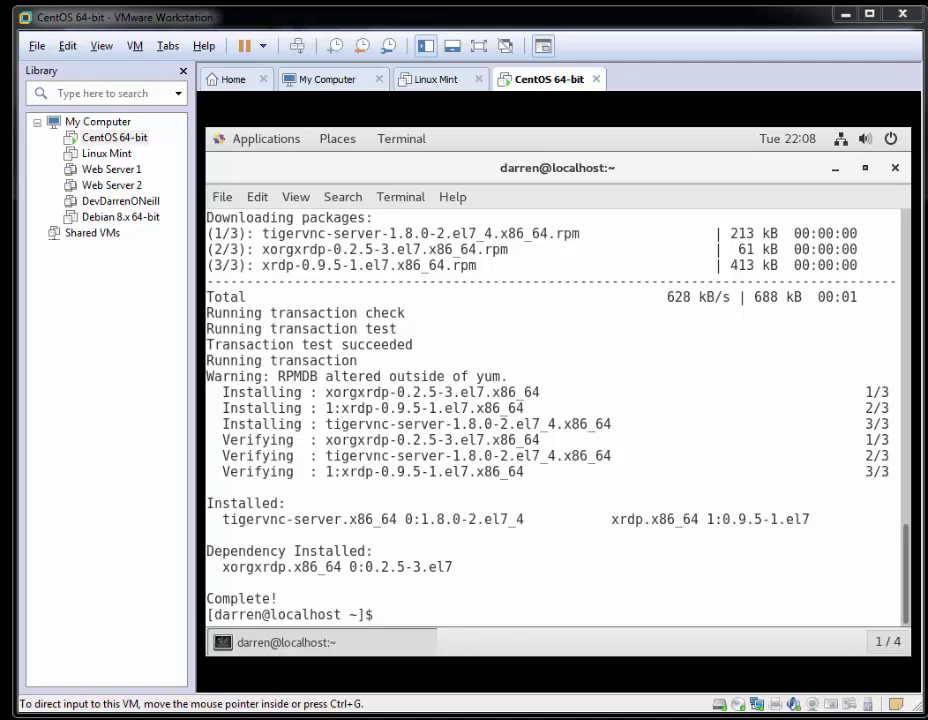
# Paste the systemctl start xrdp.service command, correct its capitalised prefix to lowercase sudo, and run it.
pyautogui.rightClick(392, 614)
pyautogui.click(435, 524)
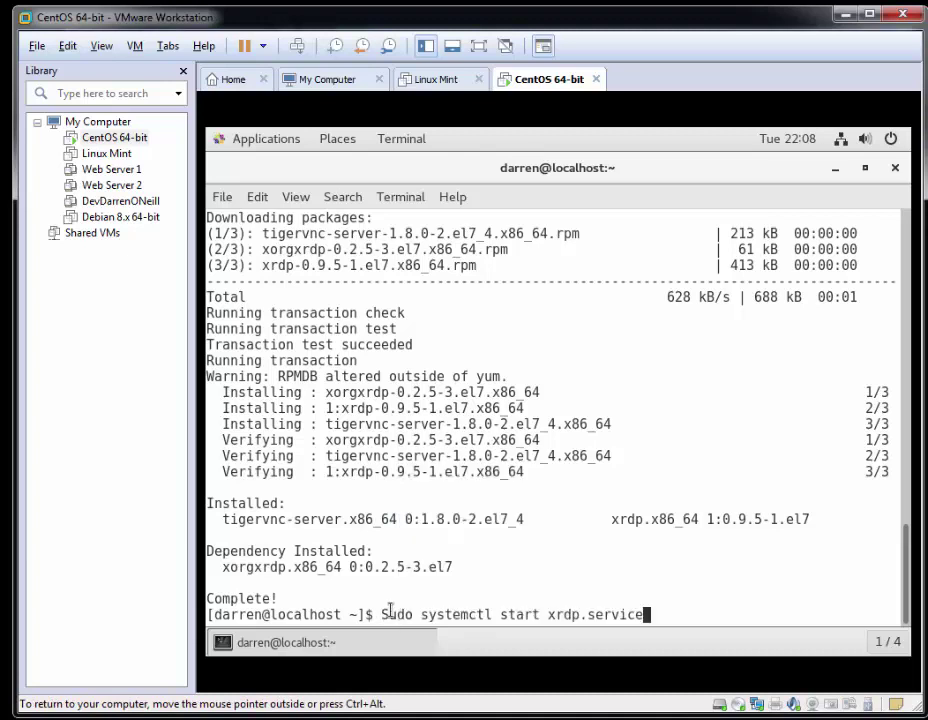
pyautogui.press('Left')
pyautogui.press('Left')
pyautogui.press('Left')
pyautogui.press('Left')
pyautogui.press('Left')
pyautogui.press('Left')
pyautogui.press('Left')
pyautogui.press('Left')
pyautogui.press('Left')
pyautogui.press('Left')
pyautogui.press('Left')
pyautogui.press('Left')
pyautogui.press('Left')
pyautogui.press('Left')
pyautogui.press('Left')
pyautogui.press('Left')
pyautogui.press('Left')
pyautogui.press('Left')
pyautogui.press('Left')
pyautogui.press('Left')
pyautogui.press('Right')
pyautogui.press('BackSpace')
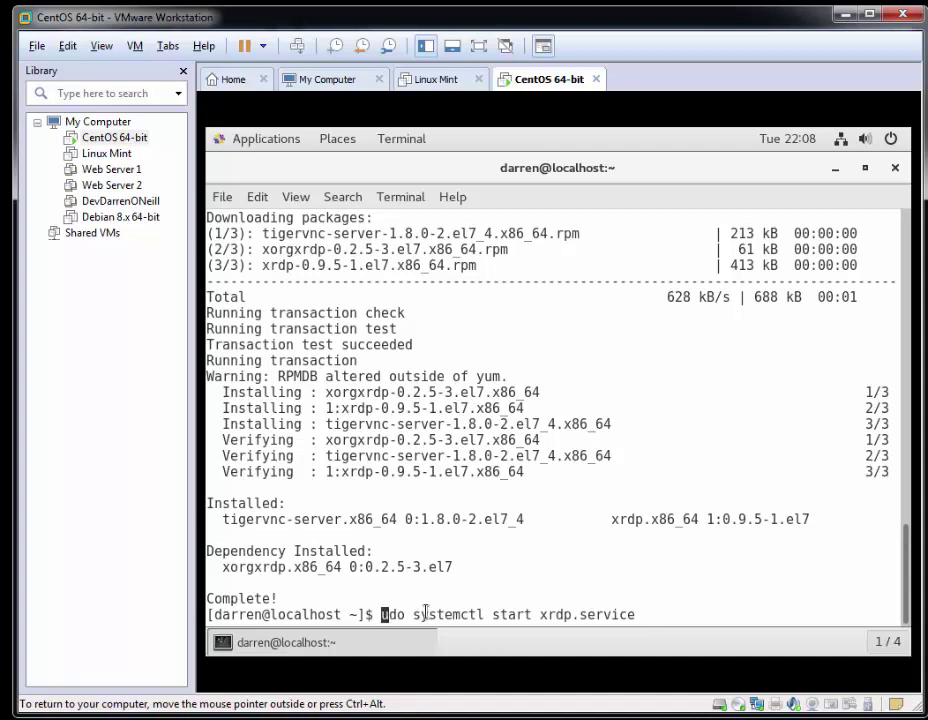
pyautogui.write('s')
pyautogui.press('Return')
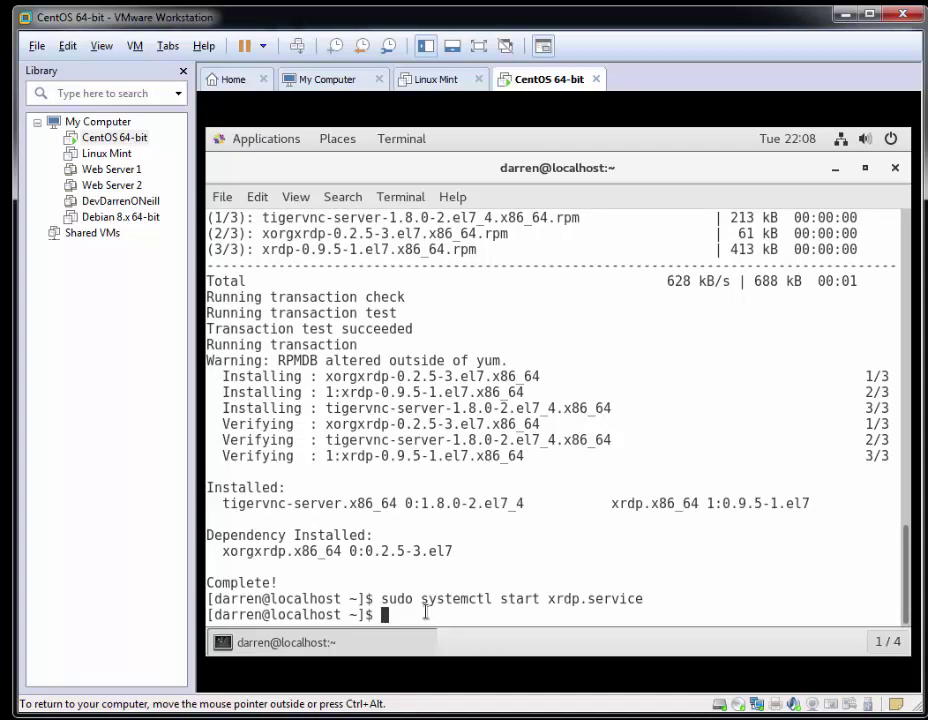
# Open port 3389/tcp permanently in the public firewall zone with sudo firewall-cmd --permanent --zone=public --add-port=3389/tcp.
pyautogui.hotkey('ctrl', 'alt')
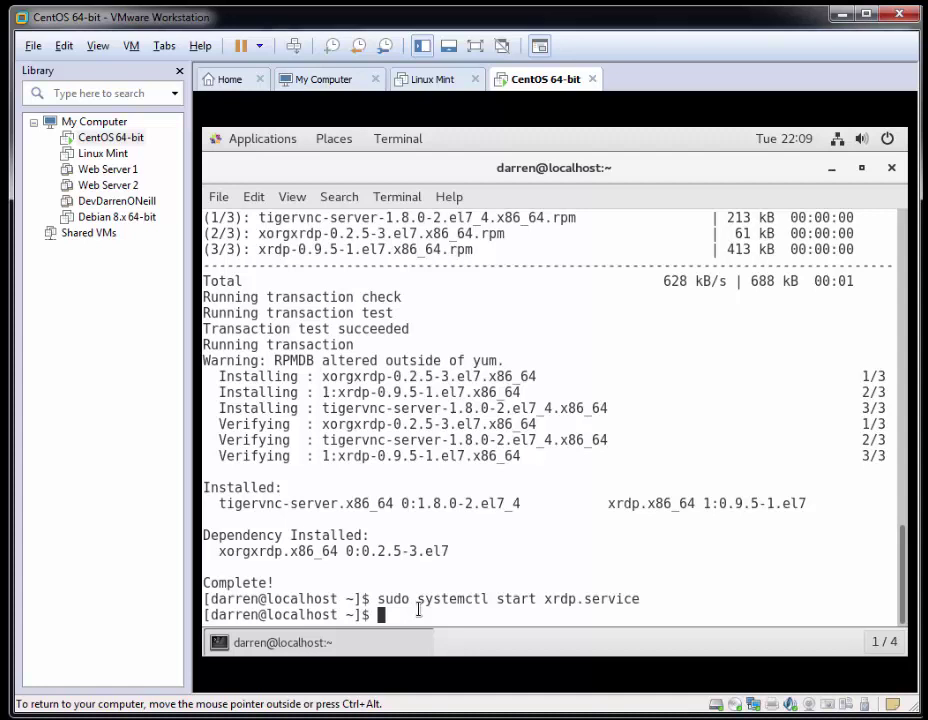
pyautogui.write('sudo')
pyautogui.rightClick(446, 616)
pyautogui.click(505, 526)
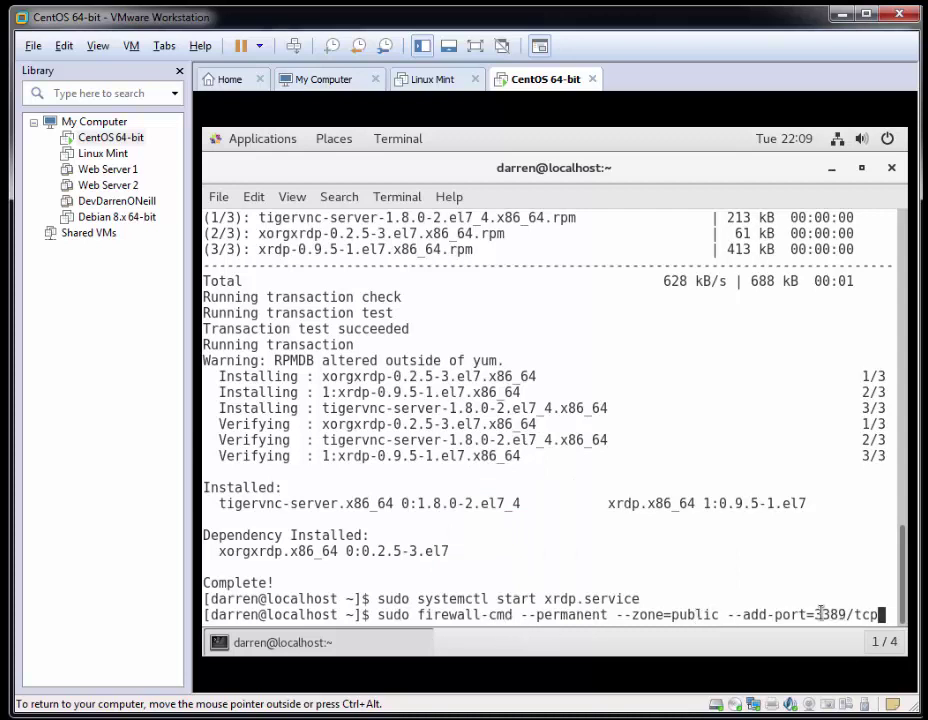
pyautogui.moveTo(814, 616); pyautogui.dragTo(853, 616)
pyautogui.click(870, 613)
pyautogui.press('Return')
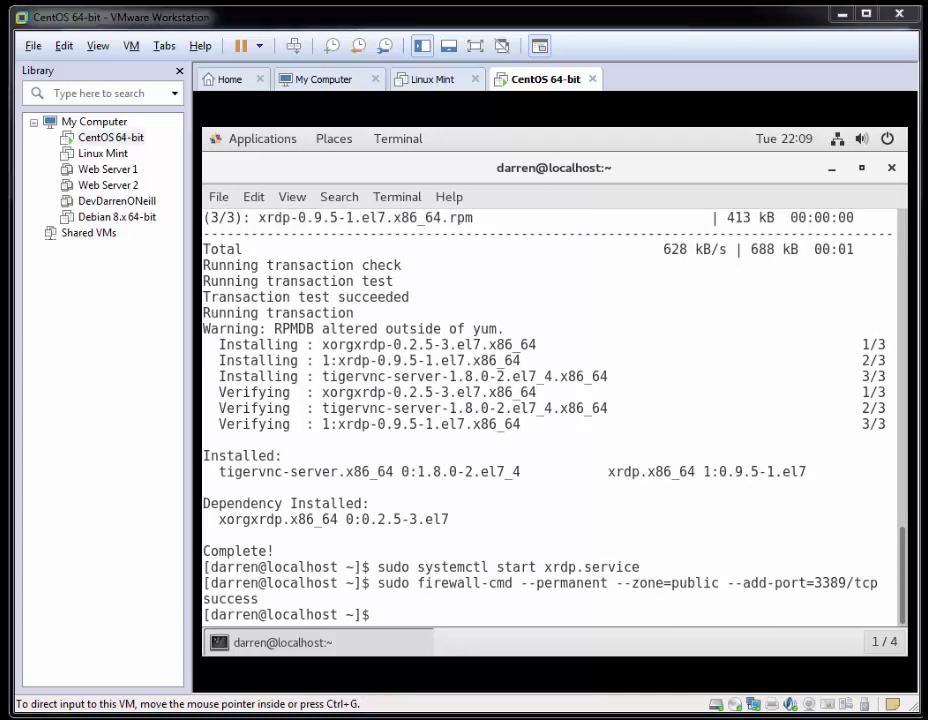
# Reload the firewall rules with sudo firewall-cmd --reload.
pyautogui.click(420, 614)
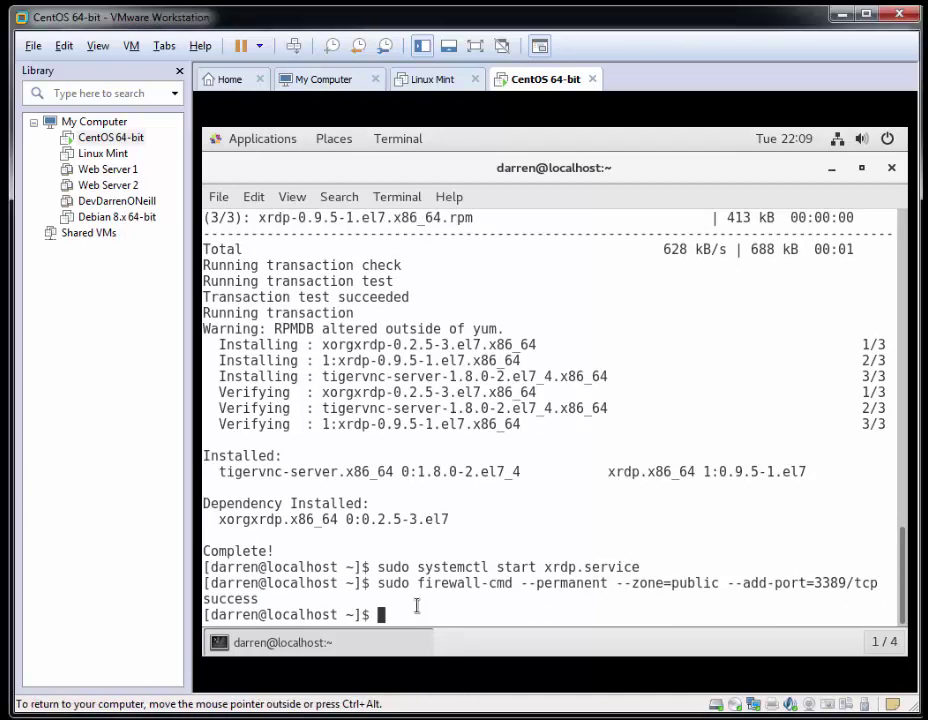
pyautogui.write('sudo')
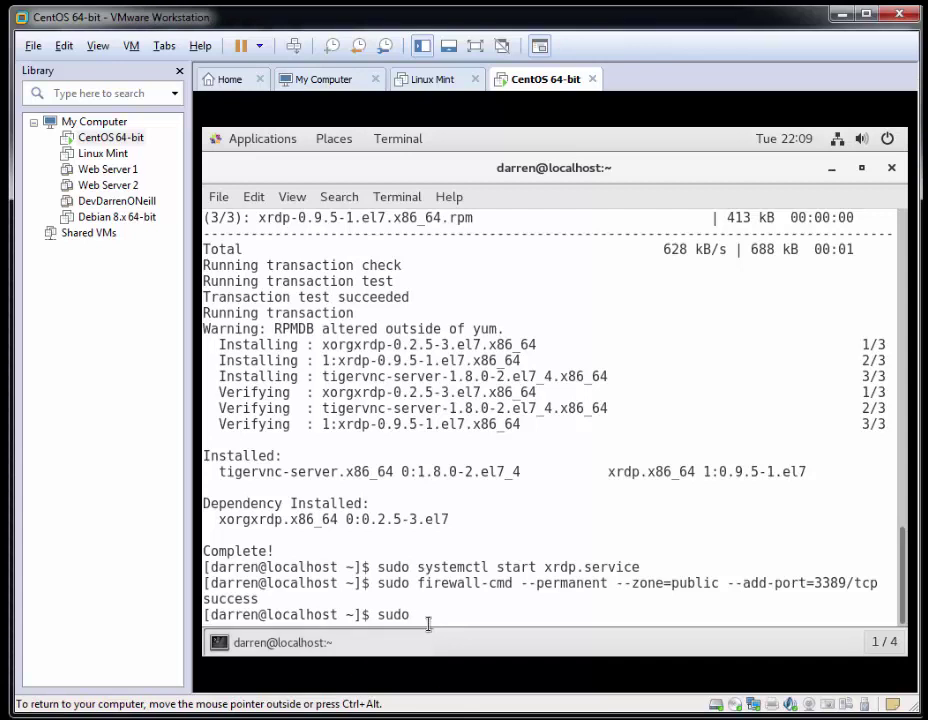
pyautogui.rightClick(429, 622)
pyautogui.click(465, 530)
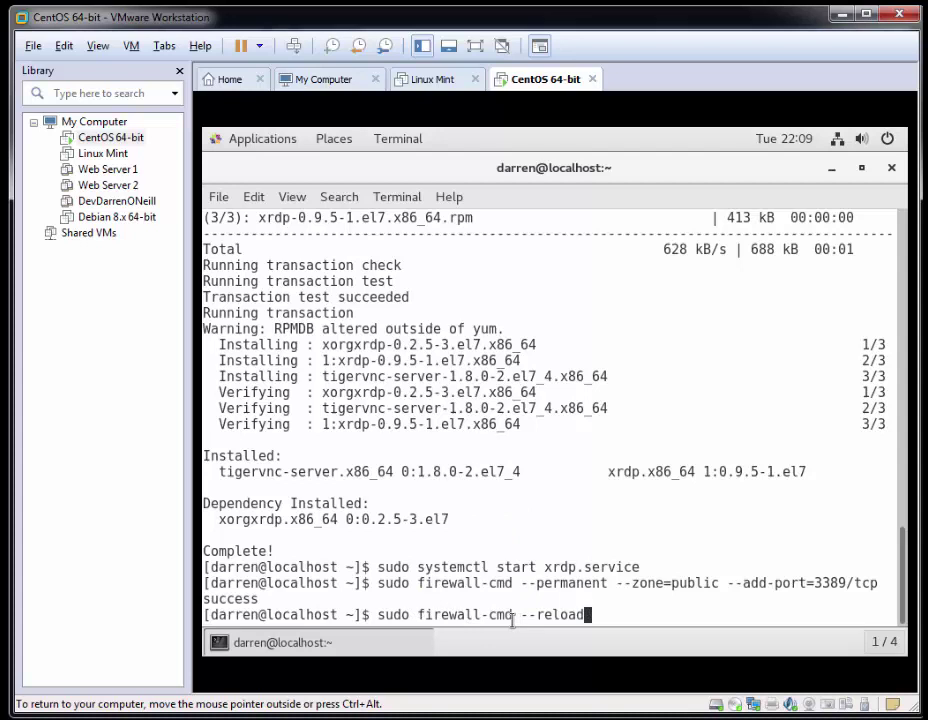
pyautogui.press('Return')
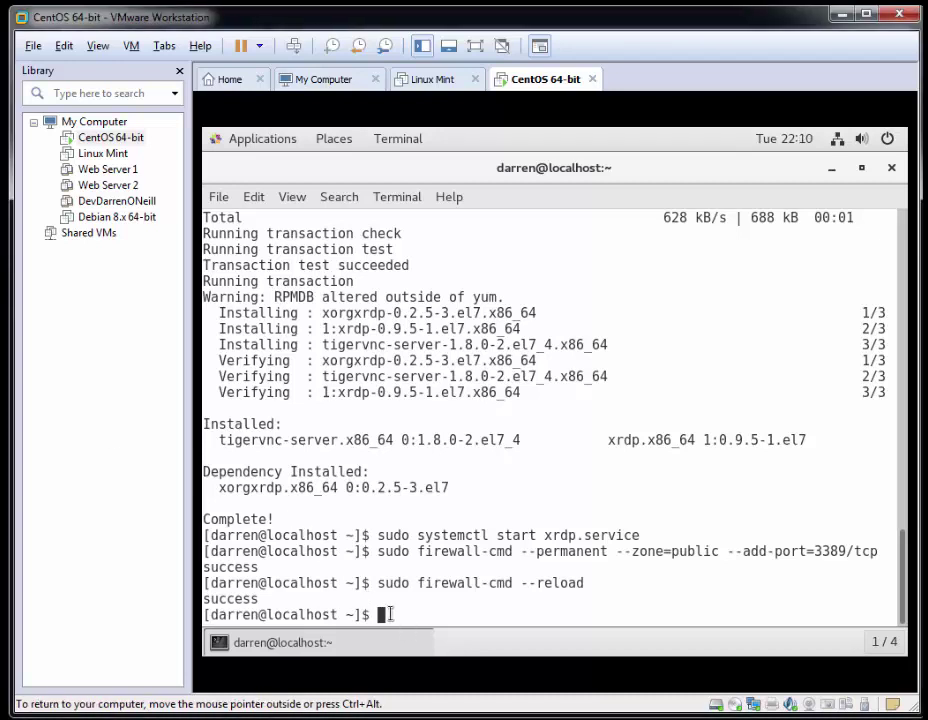
# Set the SELinux type of the xrdp binary with sudo chcon --type=bin_t /usr/sbin/xrdp.
pyautogui.write('sudo')
pyautogui.rightClick(425, 612)
pyautogui.click(474, 534)
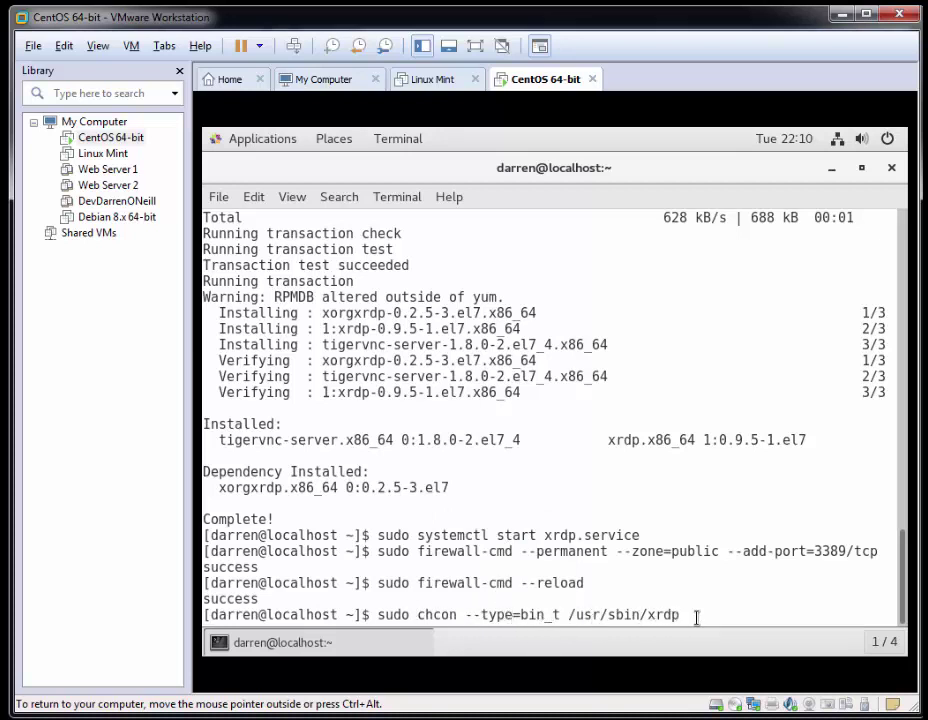
pyautogui.press('Return')
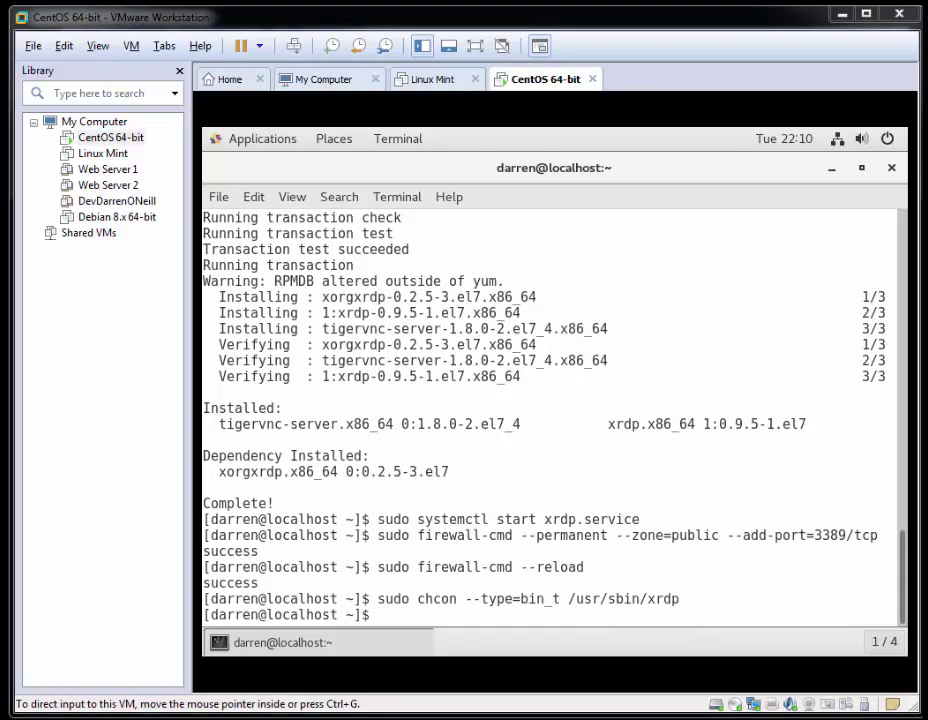
# Set the SELinux type of the session manager binary with sudo chcon --type=bin_t /usr/sbin/xrdp-sesman.
pyautogui.click(381, 615)
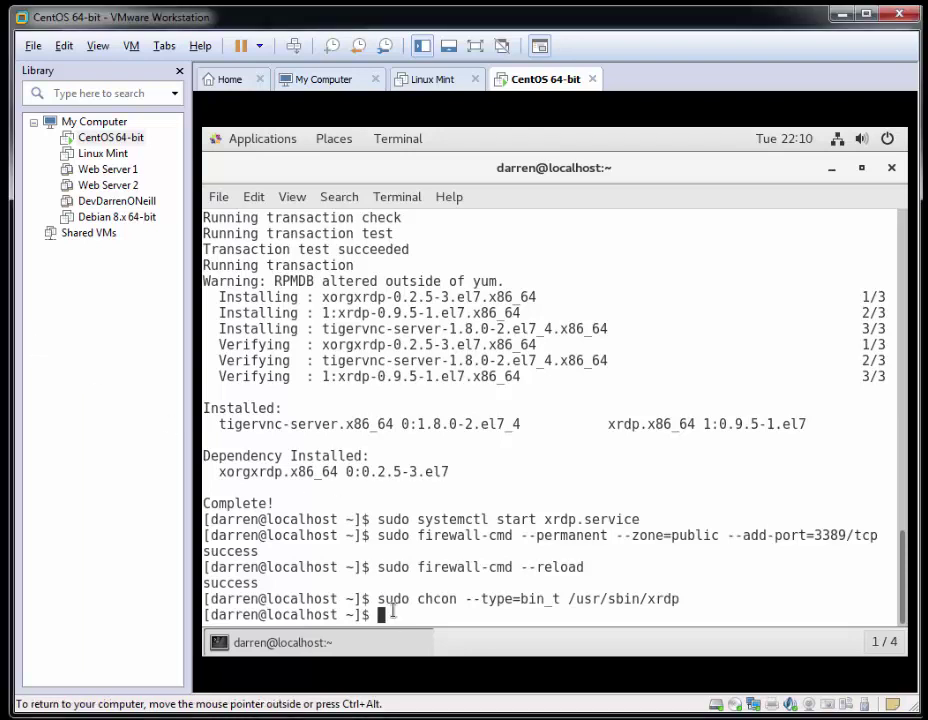
pyautogui.write('sudo')
pyautogui.rightClick(427, 619)
pyautogui.click(468, 524)
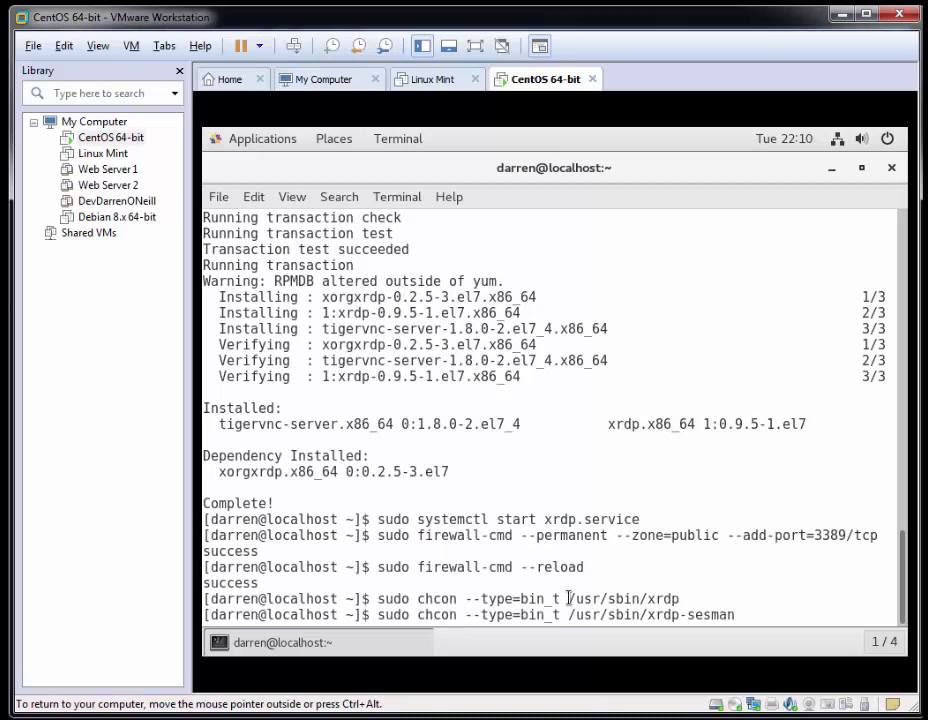
pyautogui.press('Return')
pyautogui.hotkey('ctrl', 'alt')
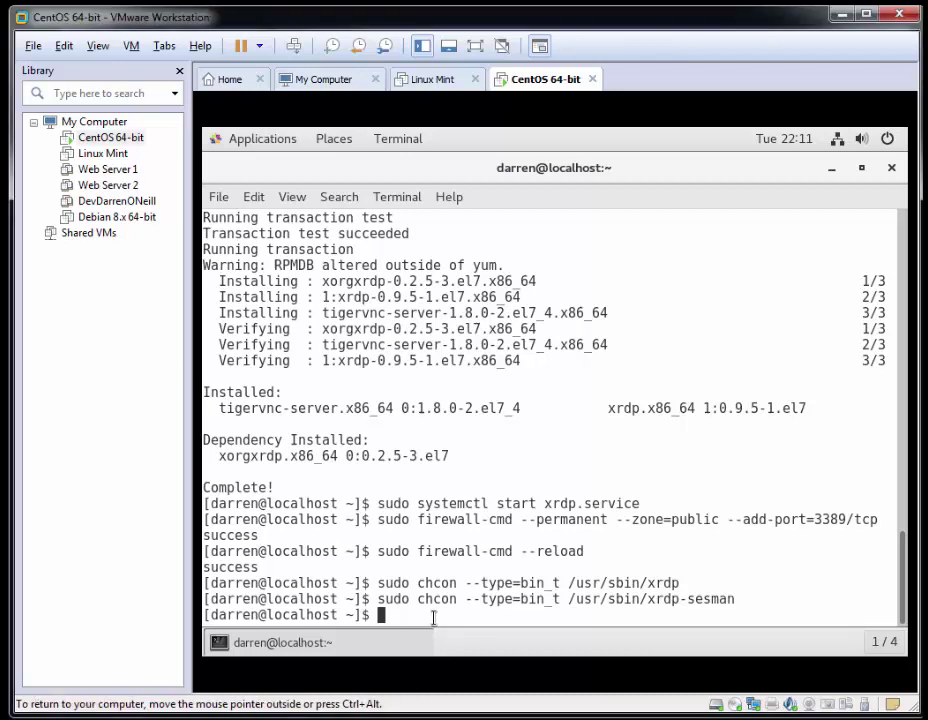
# List the network interfaces with ifconfig and highlight the virtual machine's IPv4 address on its Ethernet adapter.
pyautogui.write('ifconfig')
pyautogui.press('Return')
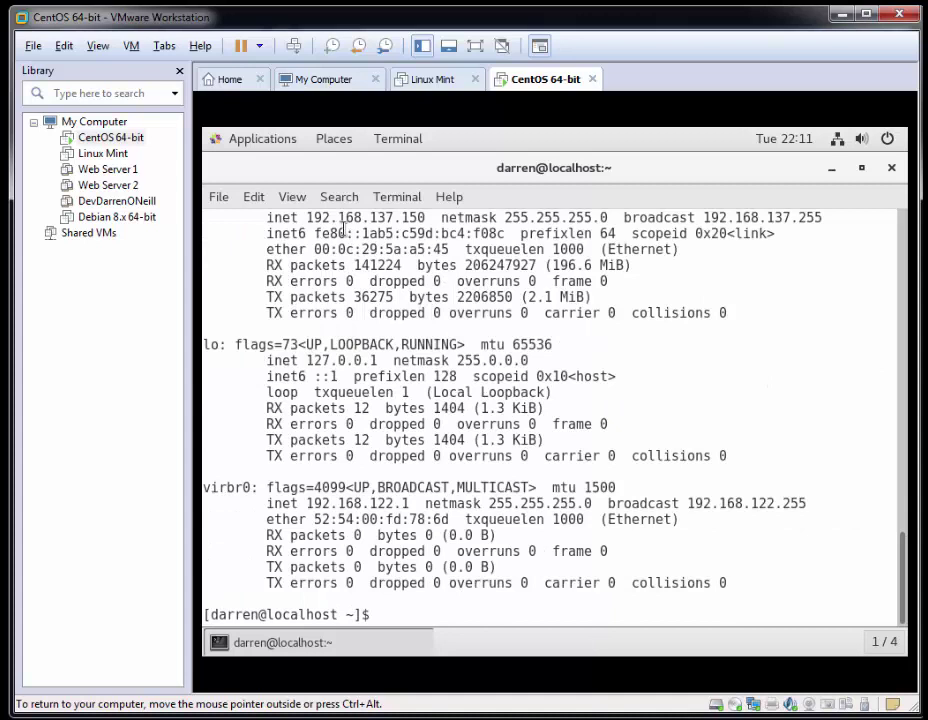
pyautogui.moveTo(306, 217); pyautogui.dragTo(426, 219)
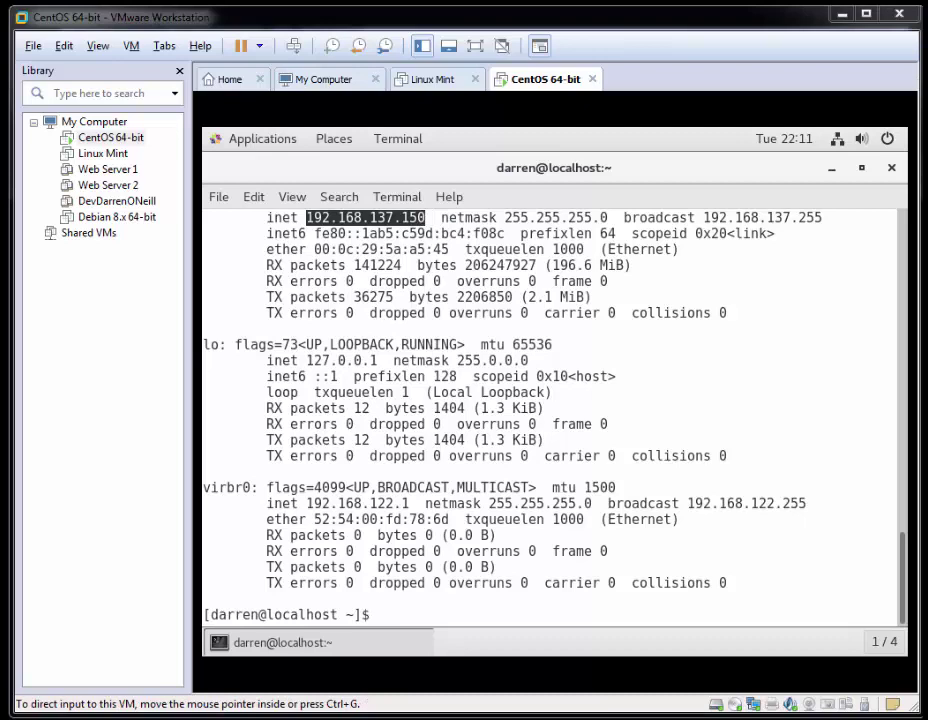
# Switch to Remote Desktop Connection, connect to 192.168.137.150, and accept the connection despite the certificate errors.
pyautogui.moveTo(245, 247); pyautogui.dragTo(472, 172)
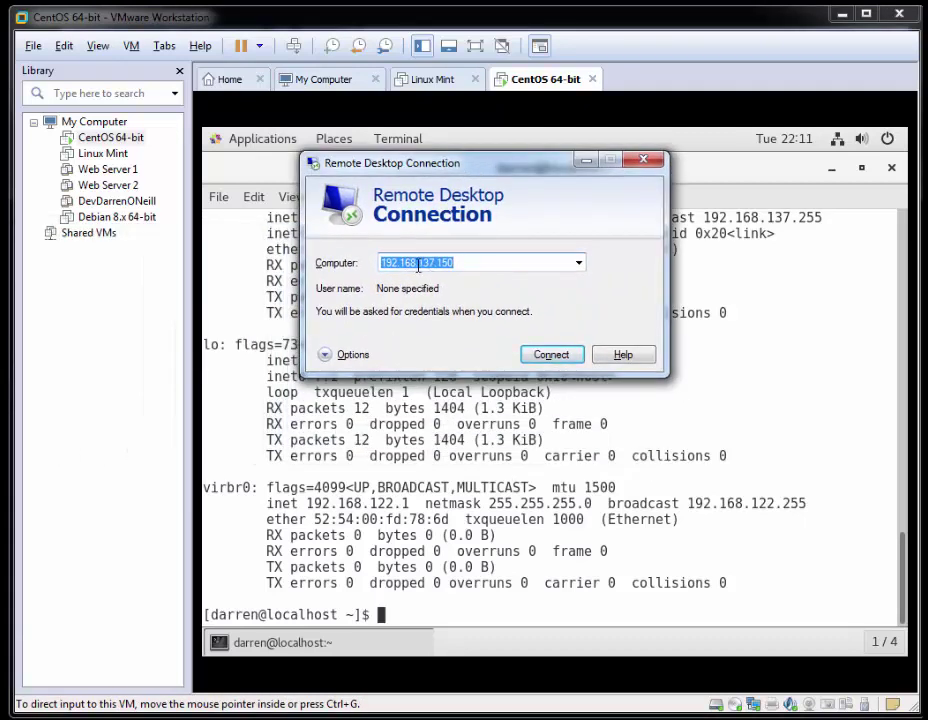
pyautogui.click(551, 356)
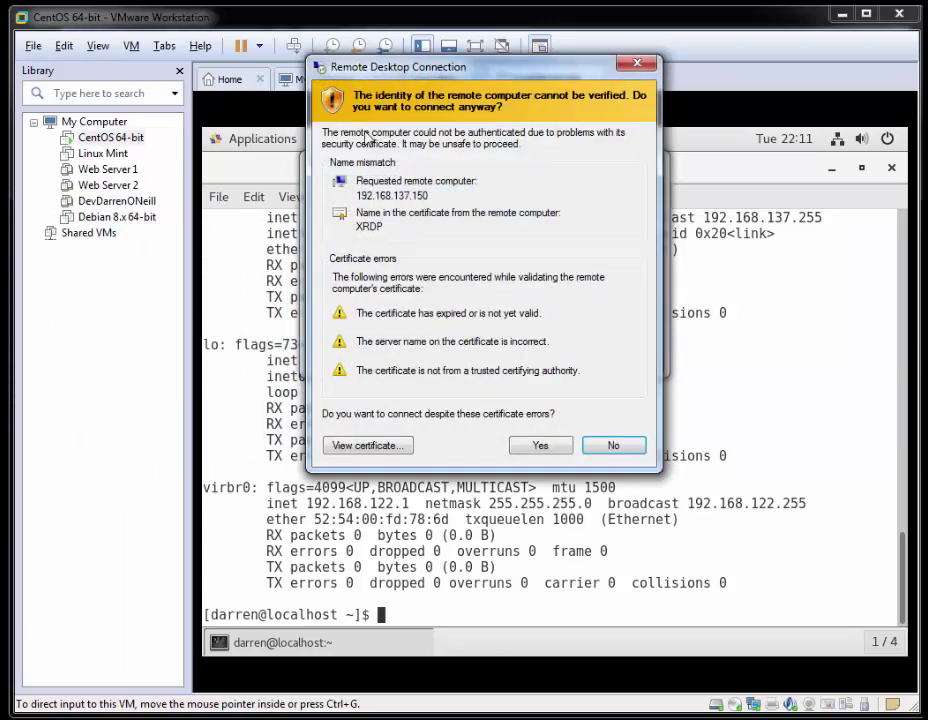
pyautogui.click(536, 446)
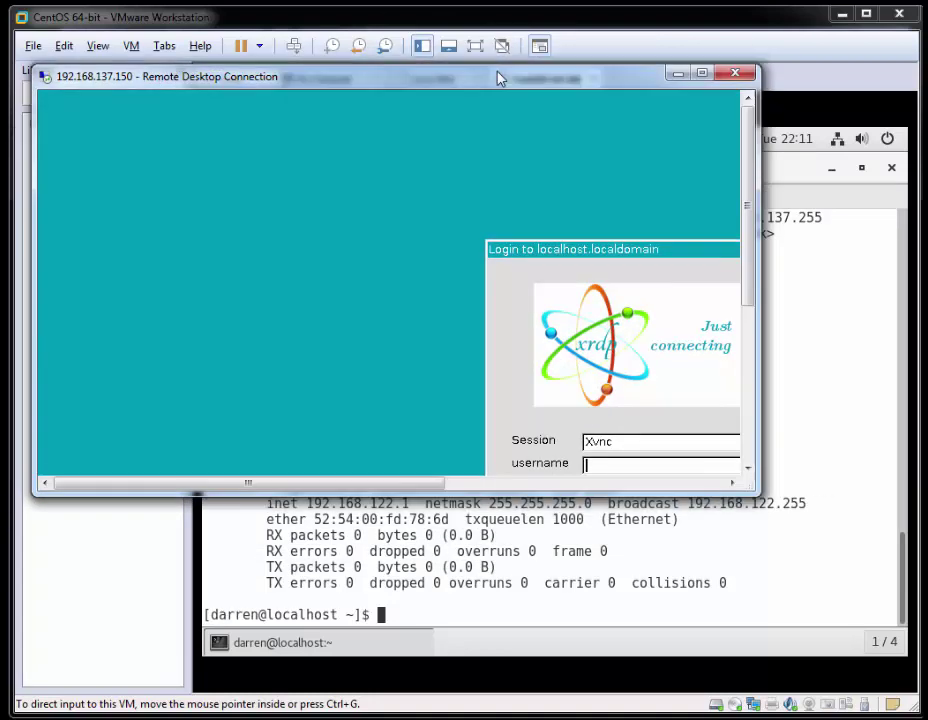
# Move and enlarge the remote session window so the whole xrdp login form fits in view.
pyautogui.moveTo(497, 76); pyautogui.dragTo(480, 41)
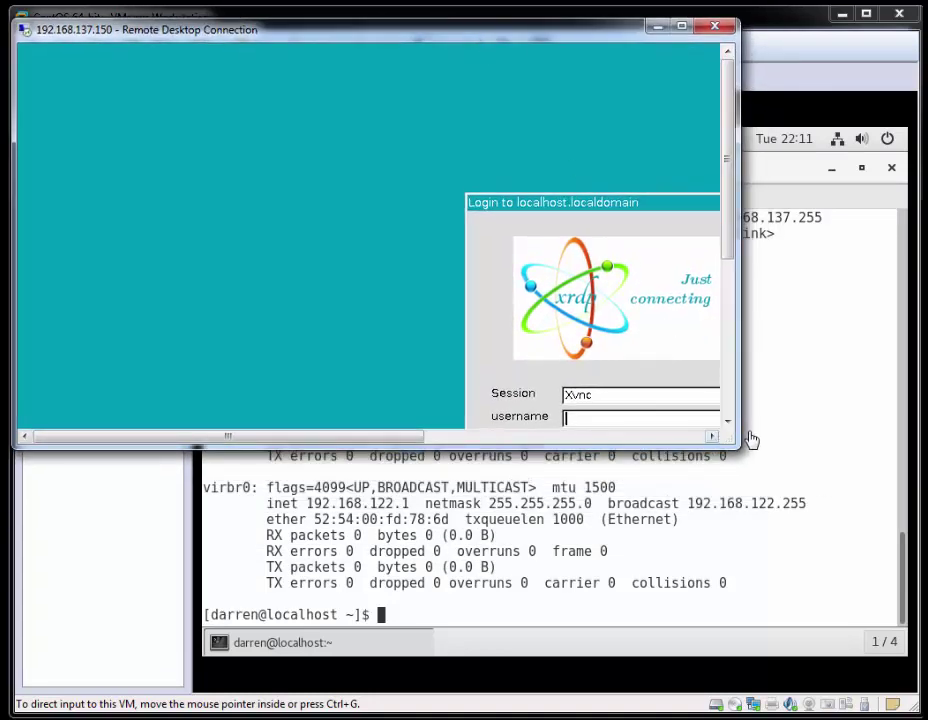
pyautogui.moveTo(733, 440); pyautogui.dragTo(905, 700)
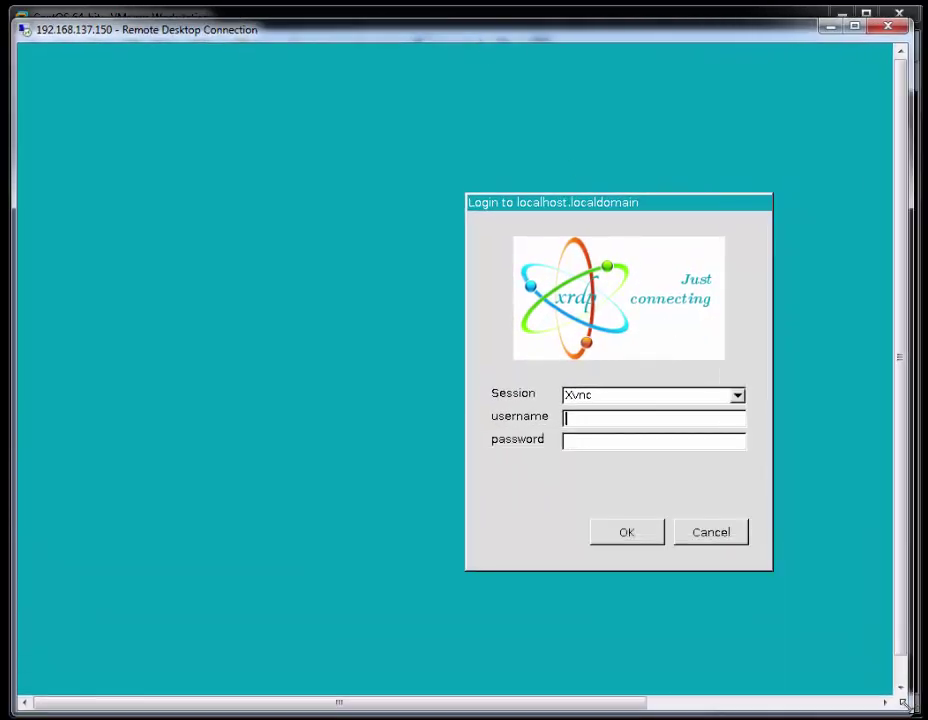
pyautogui.moveTo(592, 703); pyautogui.dragTo(660, 703)
# Log in to the Xvnc session with the account username and account password.
pyautogui.write('dar')
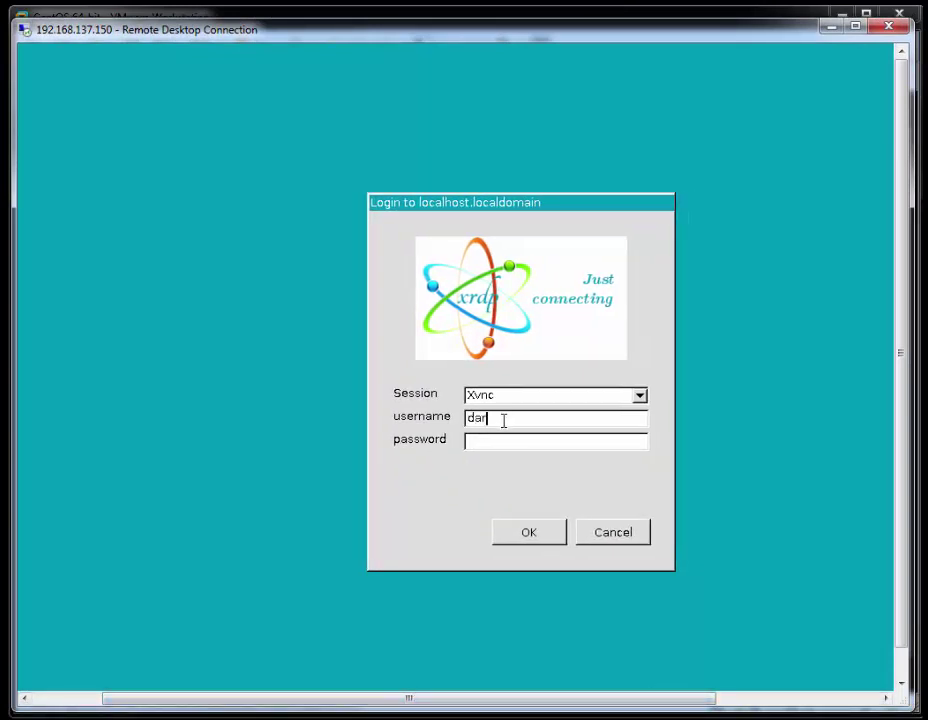
pyautogui.write('re******')
pyautogui.press('BackSpace')
pyautogui.press('BackSpace')
pyautogui.press('BackSpace')
pyautogui.press('BackSpace')
pyautogui.press('BackSpace')
pyautogui.press('BackSpace')
pyautogui.write('********')
pyautogui.press('Return')
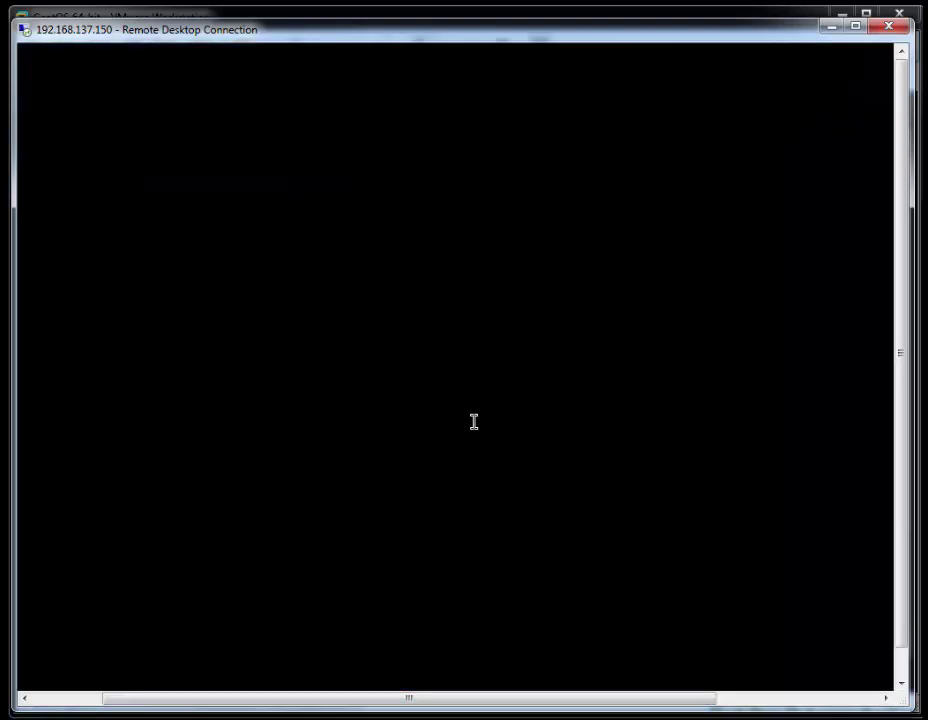